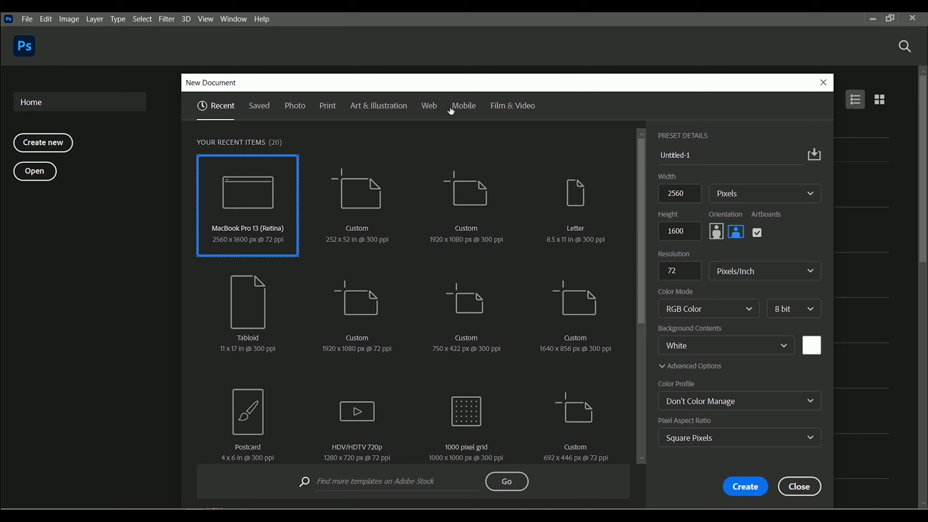
Step: Review the blank document presets for Photo, Print and Art & Illustration, including the Legal and Tabloid print sizes
{"action": "left_click", "coordinate": [297, 108]}
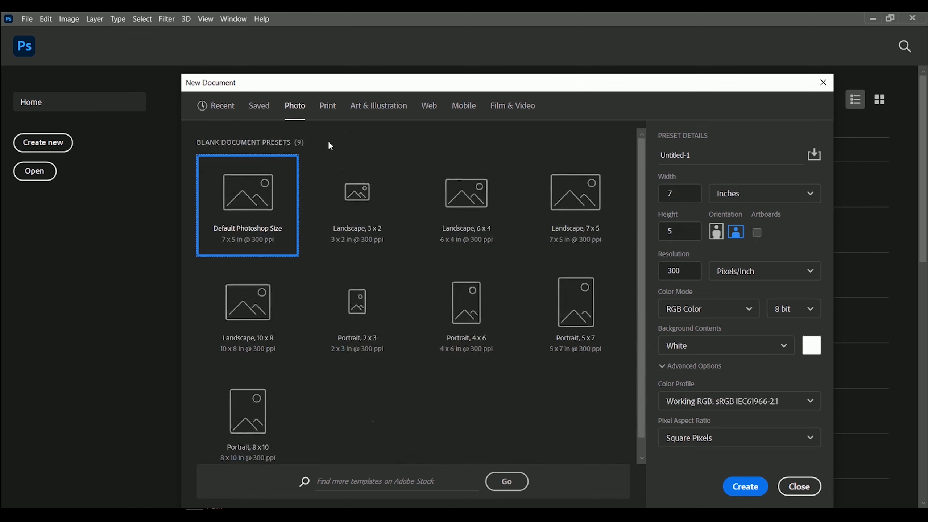
{"action": "left_click", "coordinate": [335, 115]}
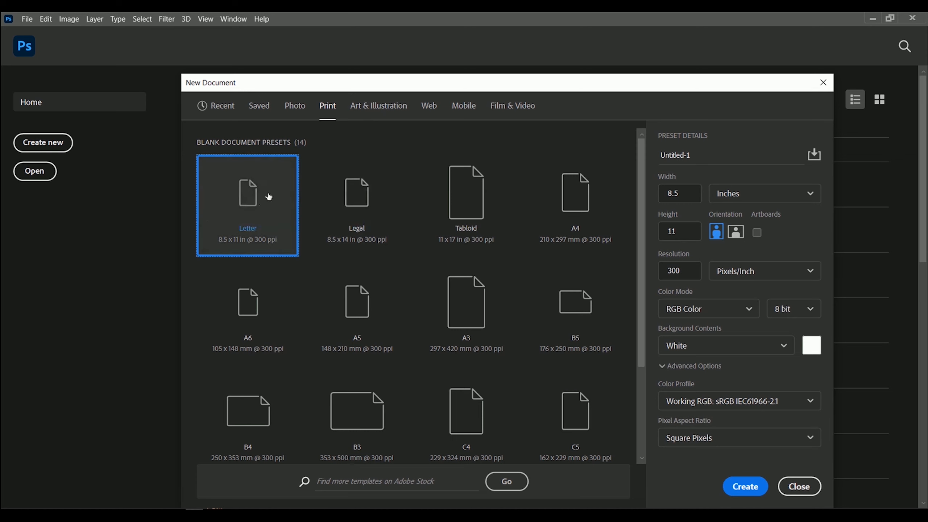
{"action": "left_click", "coordinate": [356, 194]}
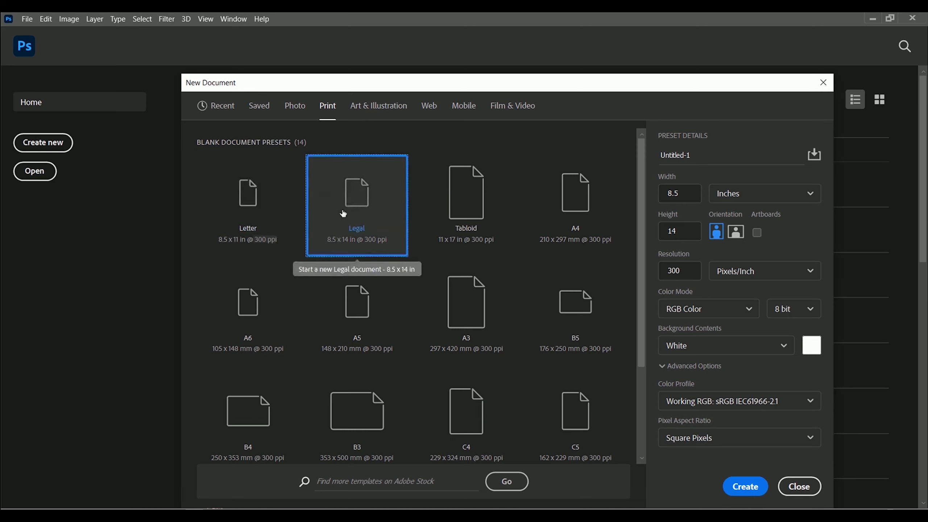
{"action": "left_click", "coordinate": [464, 203]}
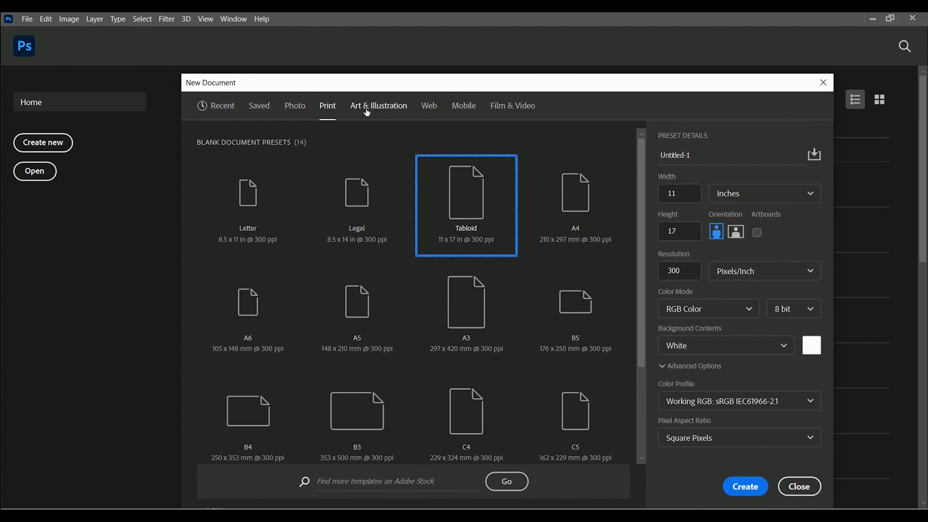
{"action": "left_click", "coordinate": [386, 114]}
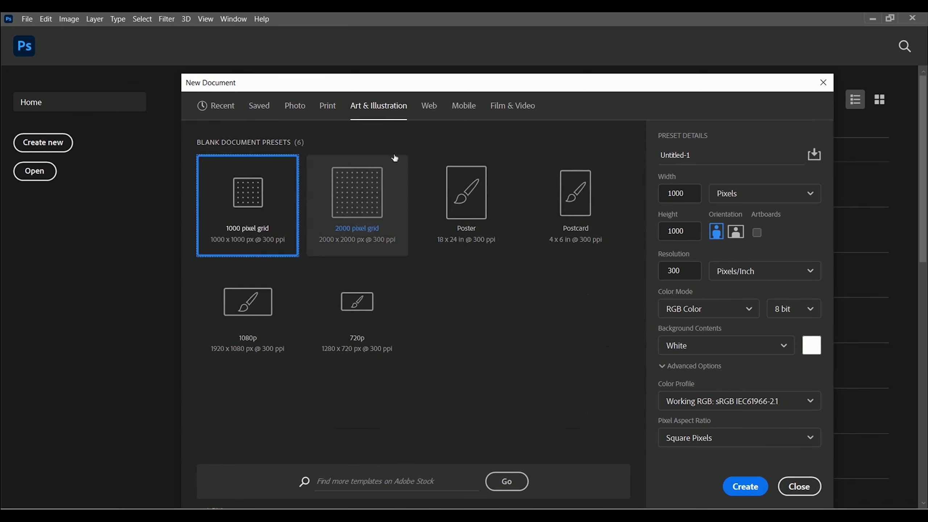
Step: Create a new document from the Web Large preset, 1920 x 1080 px at 72 ppi
{"action": "left_click", "coordinate": [431, 114]}
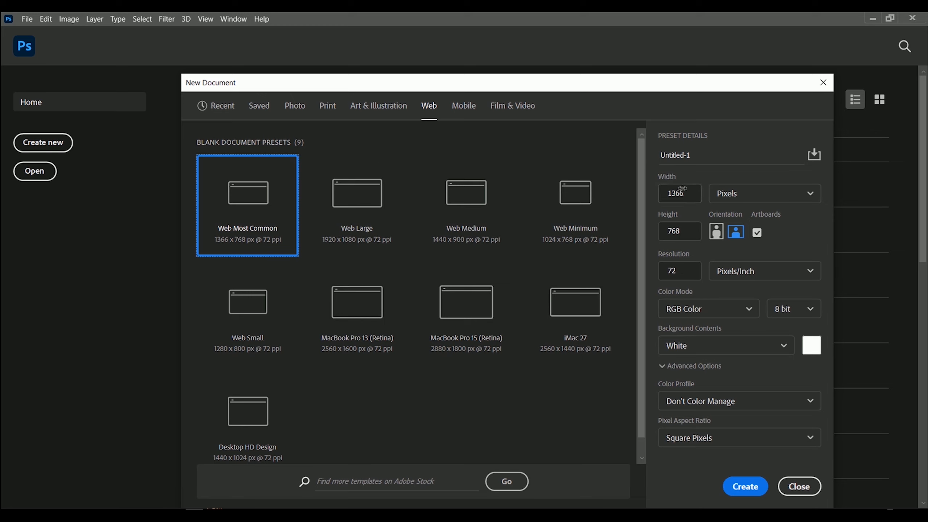
{"action": "left_click_drag", "start_coordinate": [686, 193], "coordinate": [657, 194]}
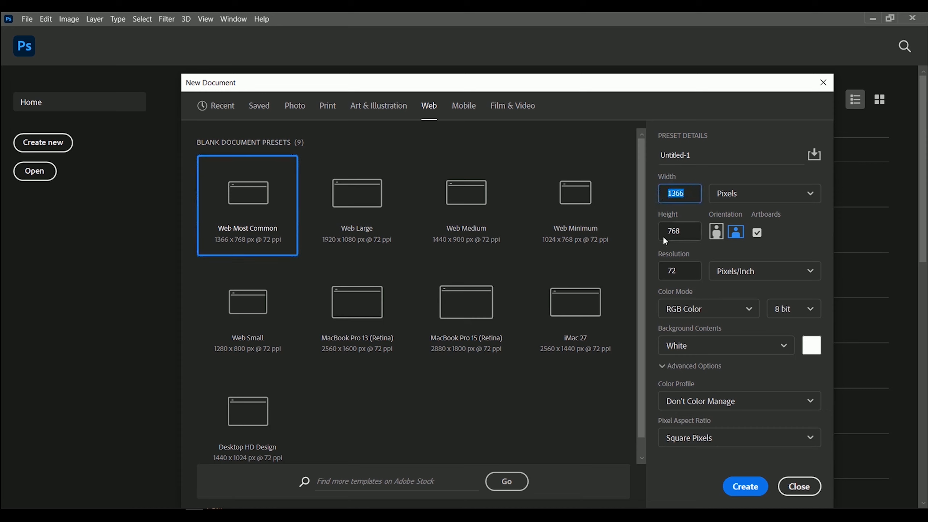
{"action": "left_click_drag", "start_coordinate": [687, 232], "coordinate": [653, 233]}
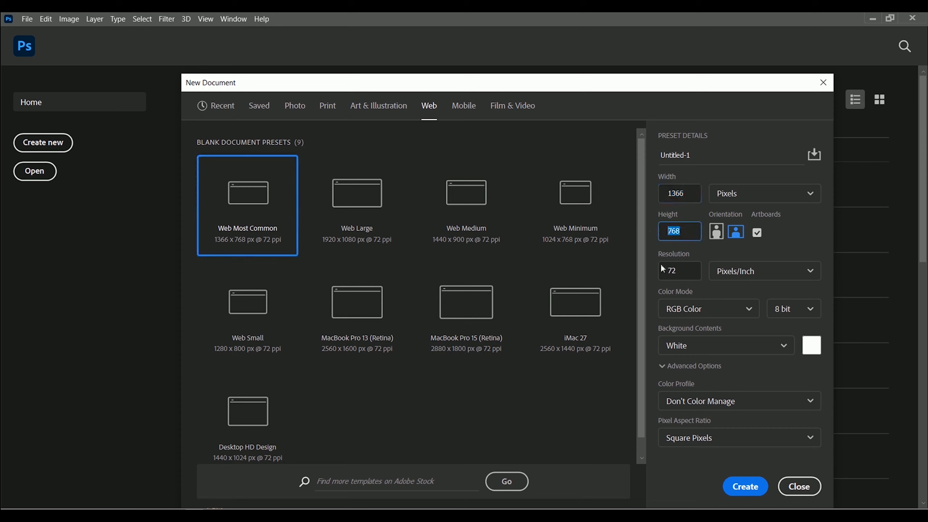
{"action": "left_click_drag", "start_coordinate": [682, 269], "coordinate": [656, 269]}
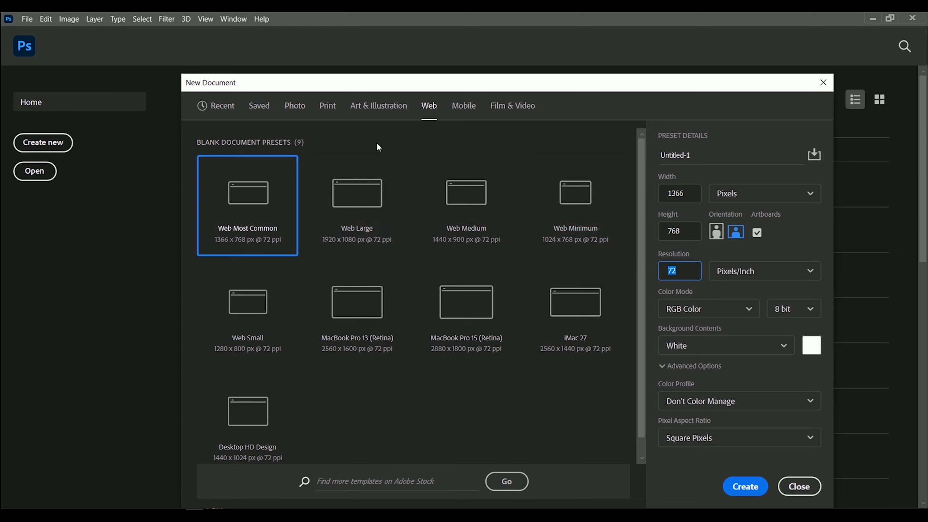
{"action": "left_click", "coordinate": [357, 202]}
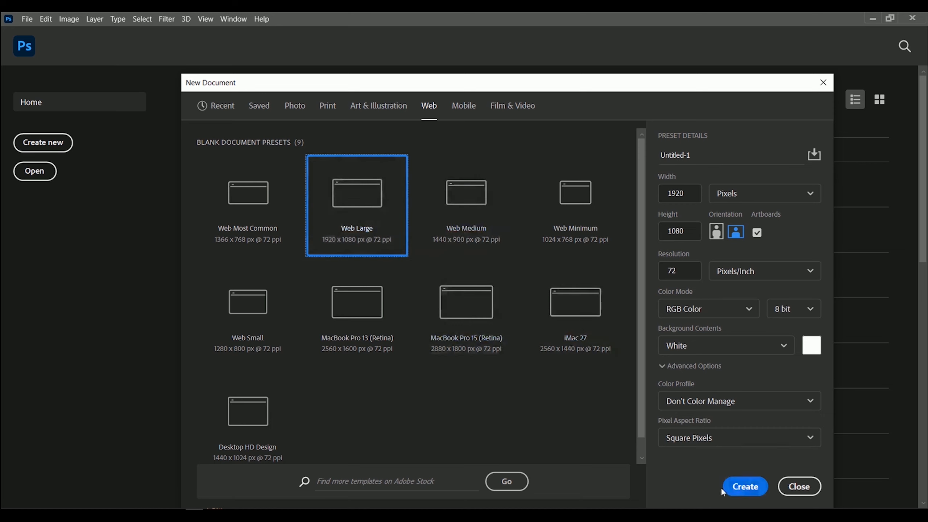
{"action": "left_click", "coordinate": [743, 488]}
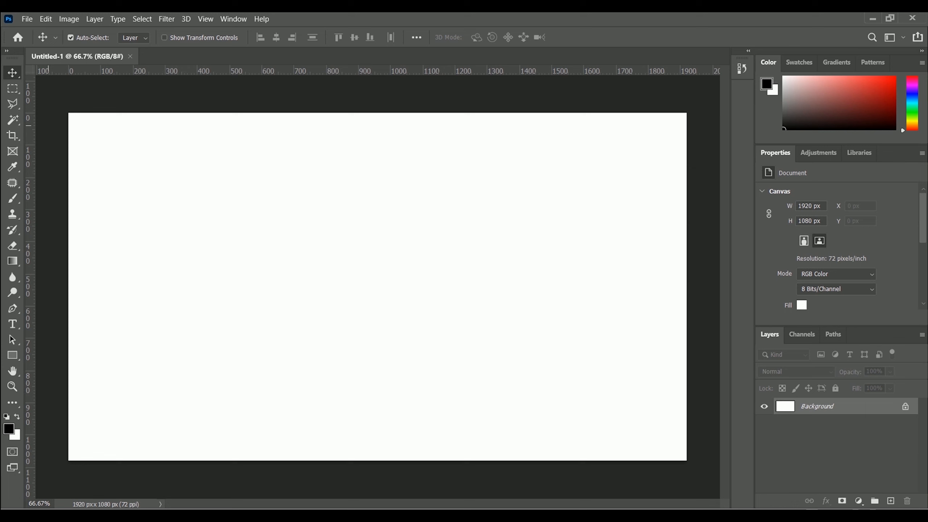
Step: Open the image "woman with red dress" from the Photoshop Exercise File folder and keep it as the active document
{"action": "left_click", "coordinate": [28, 19]}
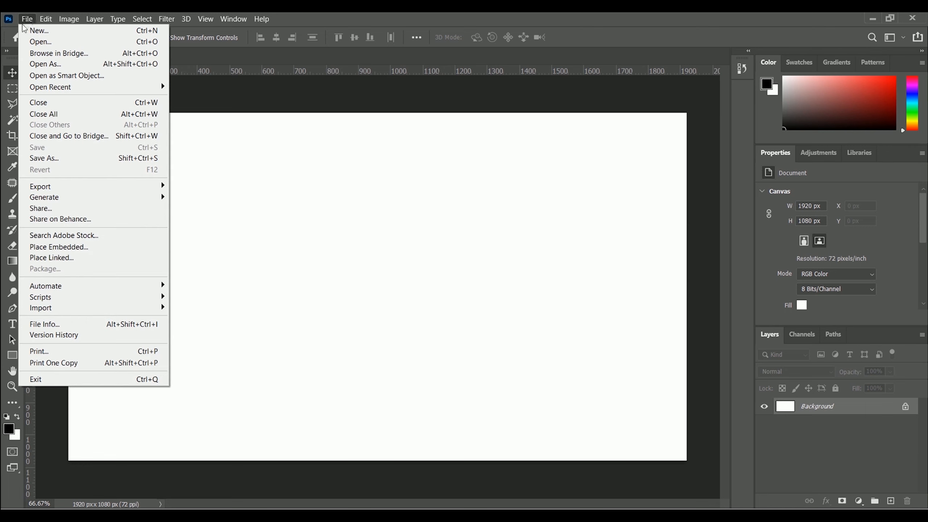
{"action": "left_click", "coordinate": [106, 47]}
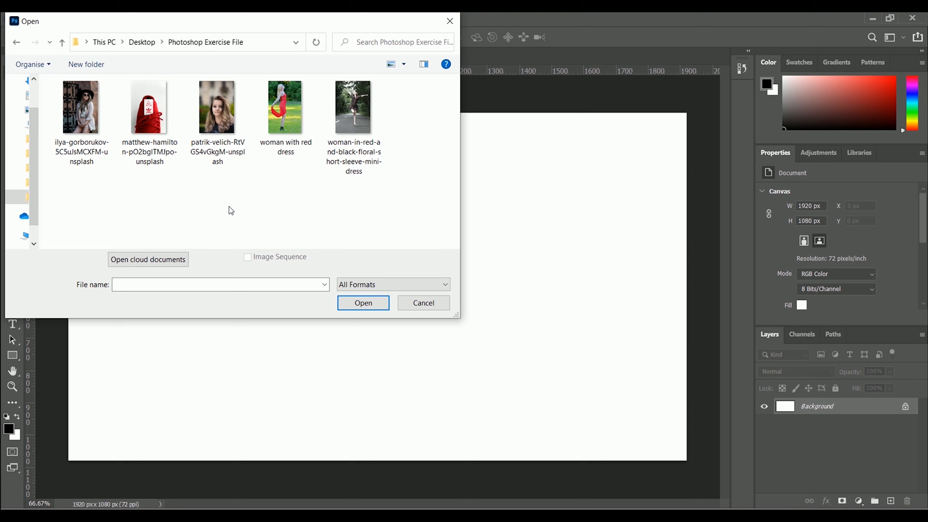
{"action": "left_click", "coordinate": [287, 146]}
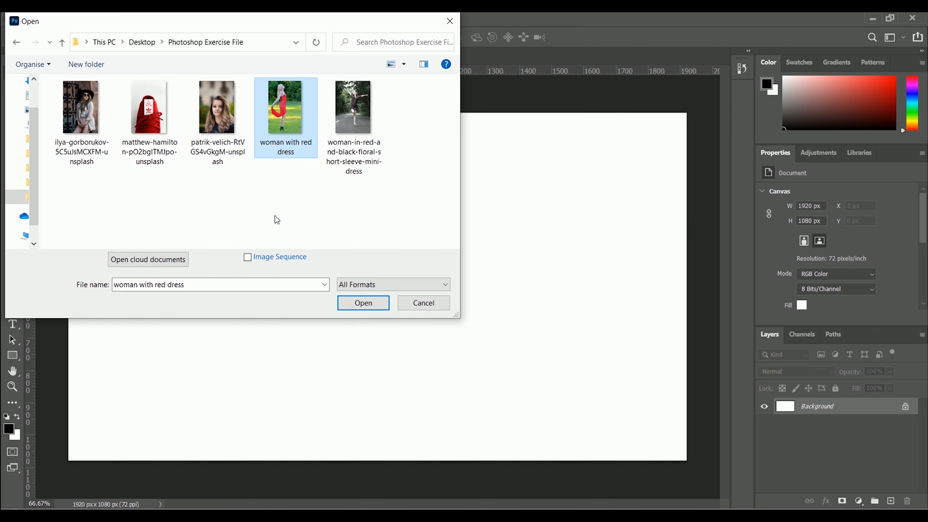
{"action": "left_click", "coordinate": [360, 303]}
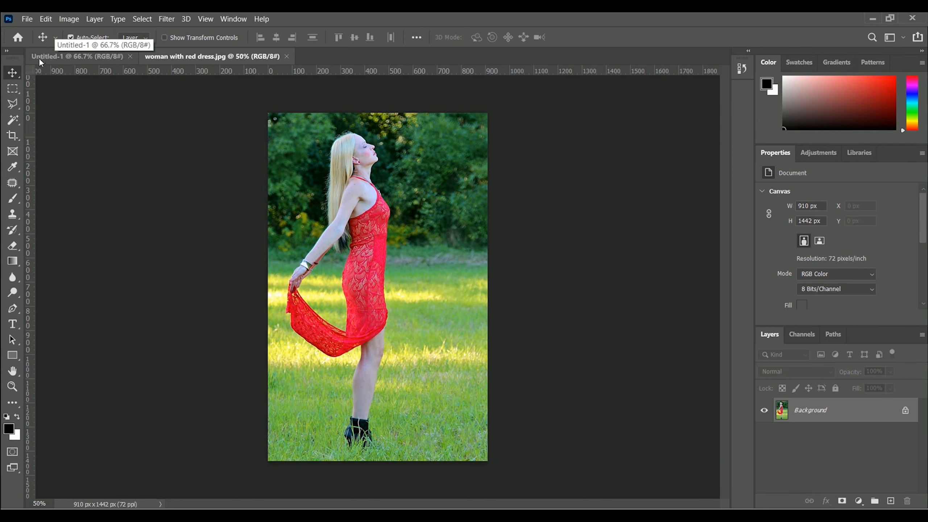
{"action": "left_click", "coordinate": [97, 57]}
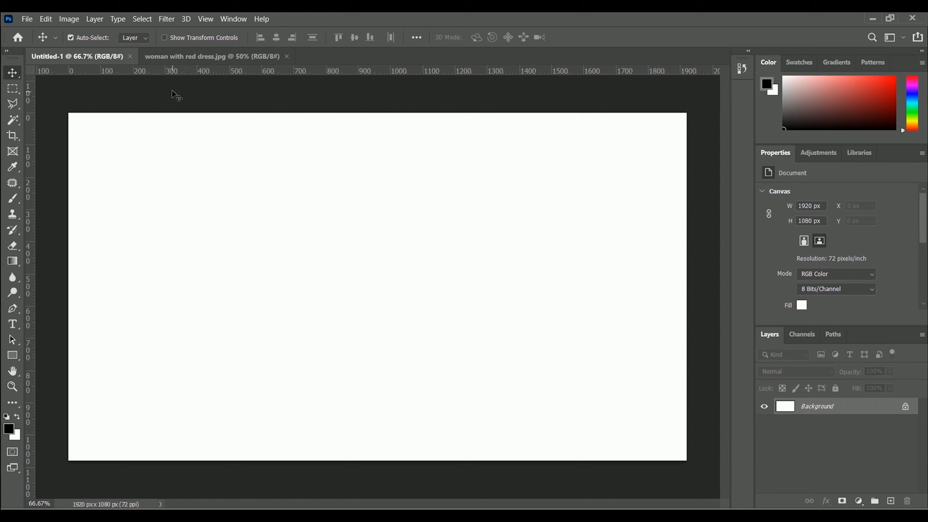
{"action": "left_click", "coordinate": [206, 57]}
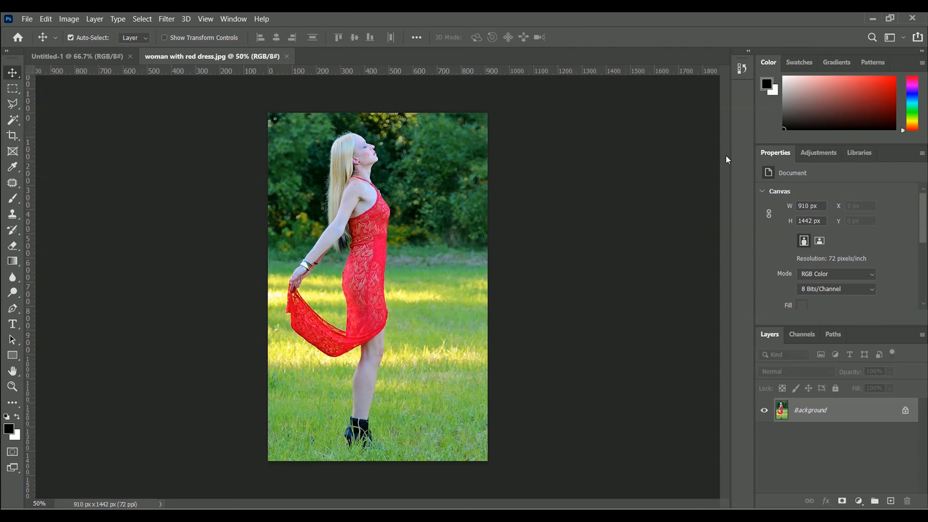
Step: Add a Hue/Saturation adjustment layer over the photo and test a Master hue of -62 before returning it to 0
{"action": "left_click", "coordinate": [817, 152]}
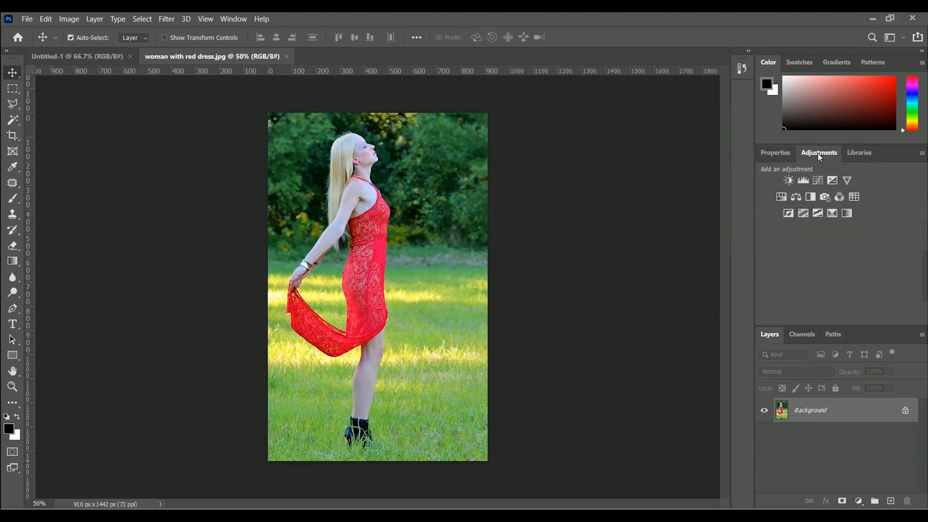
{"action": "left_click", "coordinate": [781, 197]}
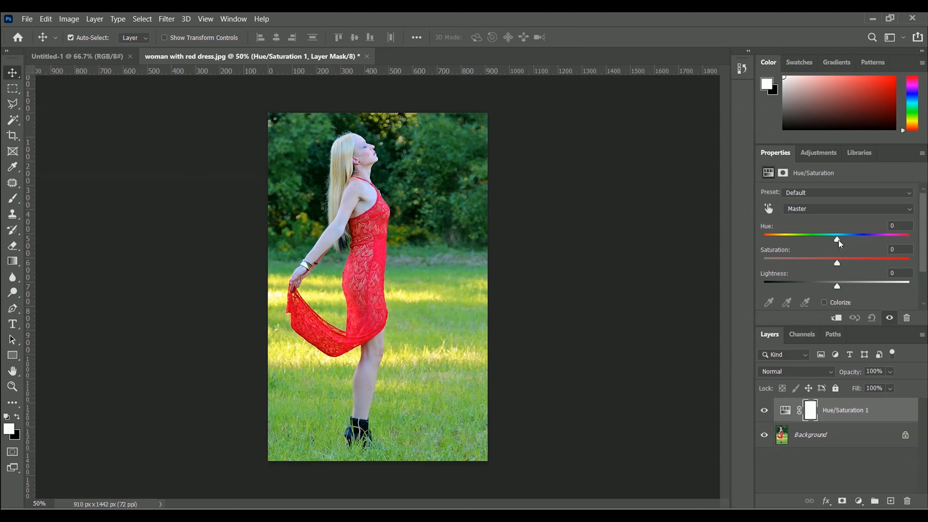
{"action": "left_click_drag", "start_coordinate": [838, 240], "coordinate": [798, 241]}
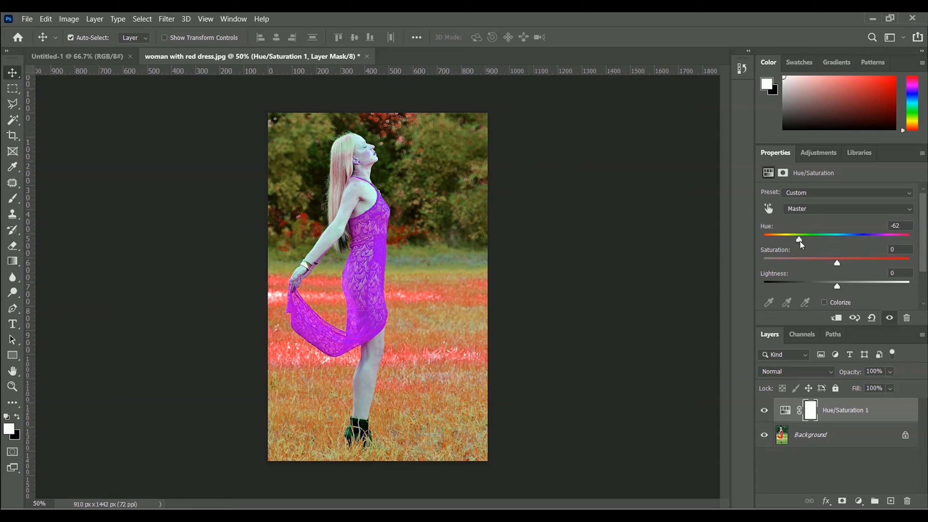
{"action": "left_click_drag", "start_coordinate": [800, 243], "coordinate": [838, 246]}
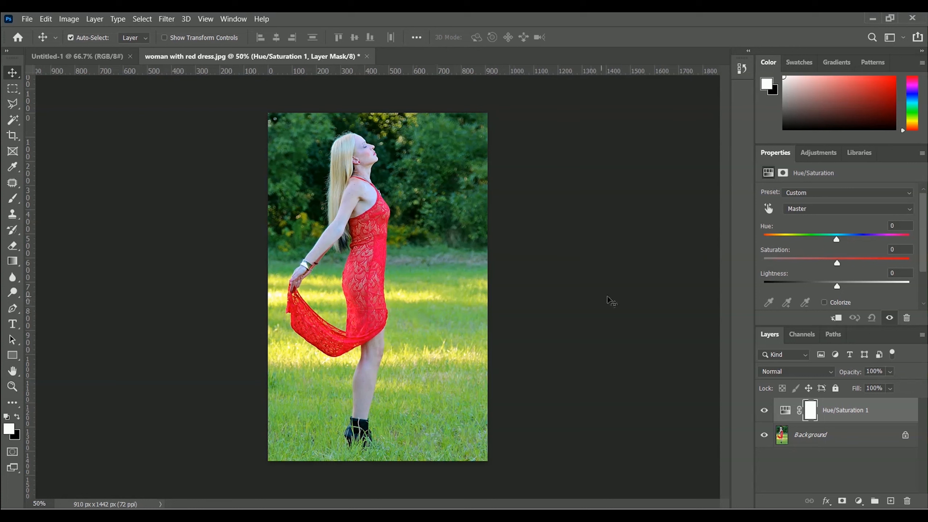
Step: Restrict the Hue/Saturation adjustment to Reds, try several hue shifts in both directions, and set the hue to -68 to turn the dress purple
{"action": "left_click", "coordinate": [807, 210]}
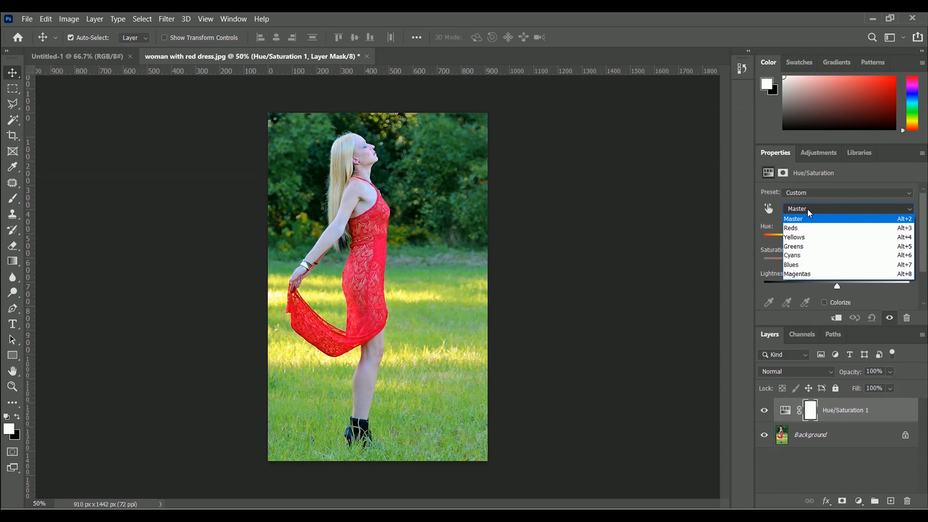
{"action": "left_click", "coordinate": [821, 231]}
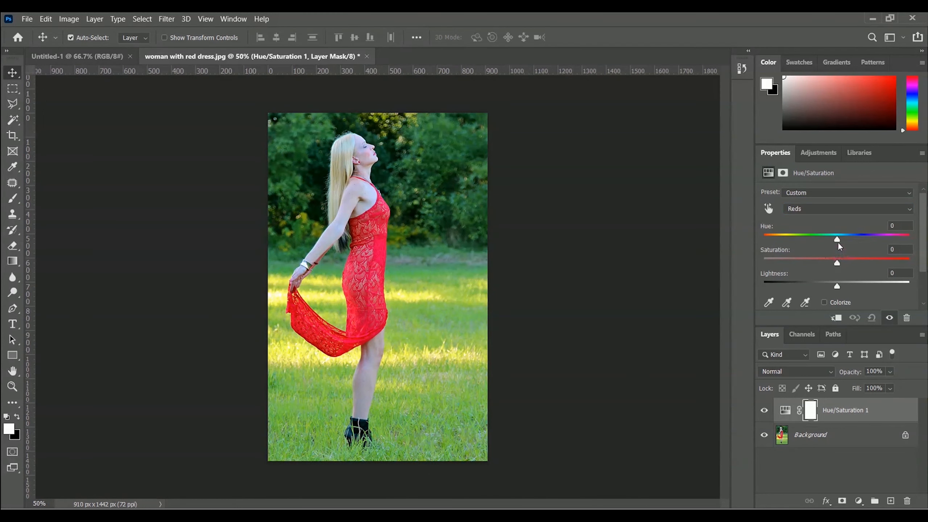
{"action": "left_click_drag", "start_coordinate": [837, 241], "coordinate": [828, 243]}
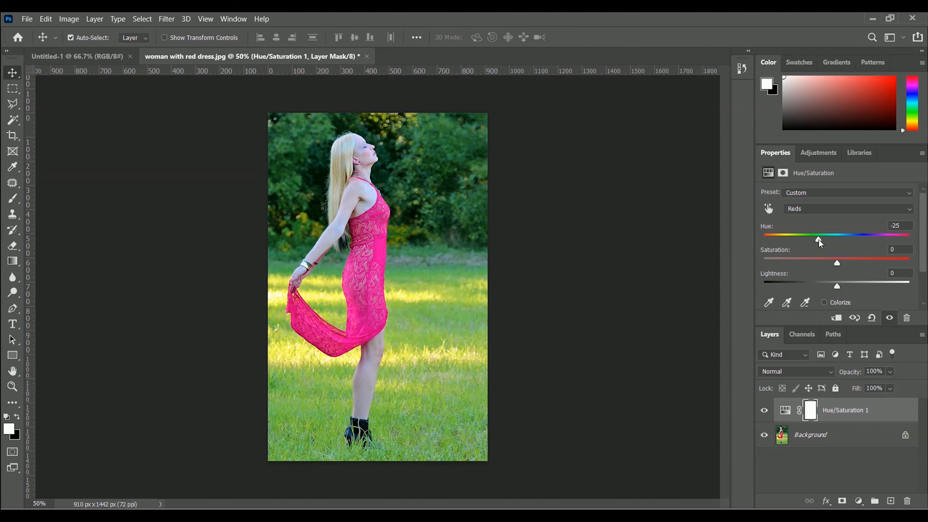
{"action": "left_click_drag", "start_coordinate": [811, 242], "coordinate": [796, 247]}
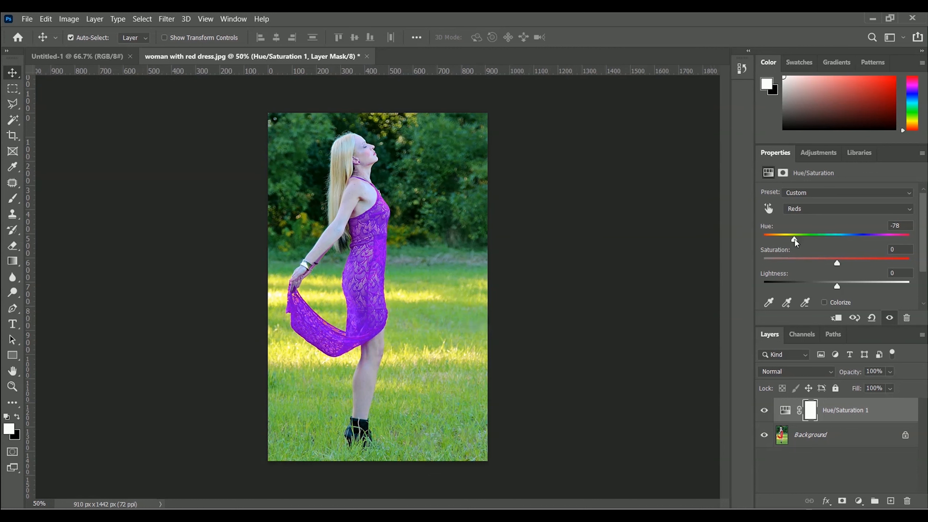
{"action": "left_click_drag", "start_coordinate": [794, 240], "coordinate": [762, 244]}
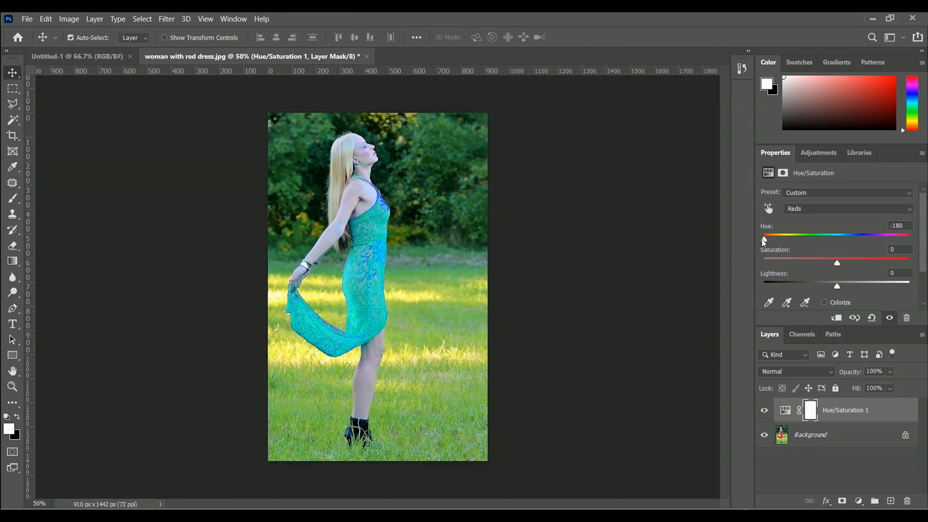
{"action": "left_click_drag", "start_coordinate": [762, 241], "coordinate": [834, 238]}
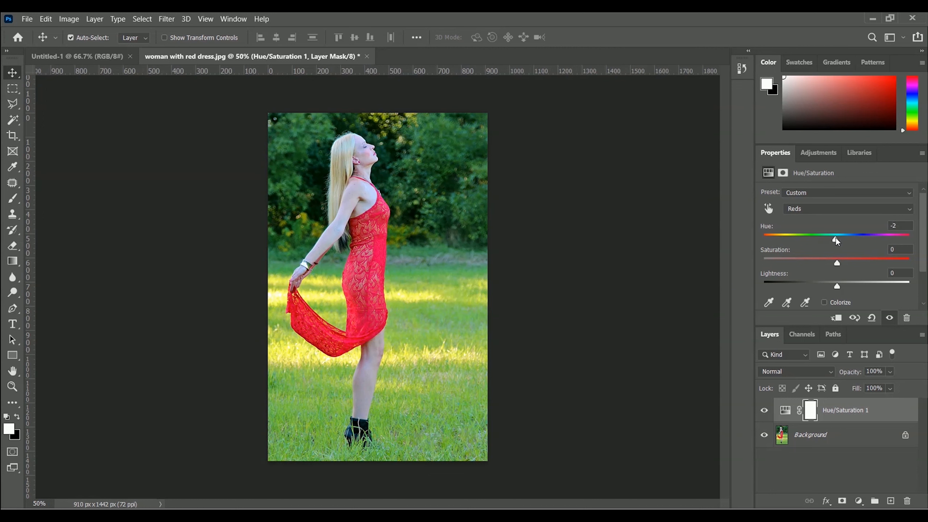
{"action": "left_click_drag", "start_coordinate": [835, 237], "coordinate": [900, 235]}
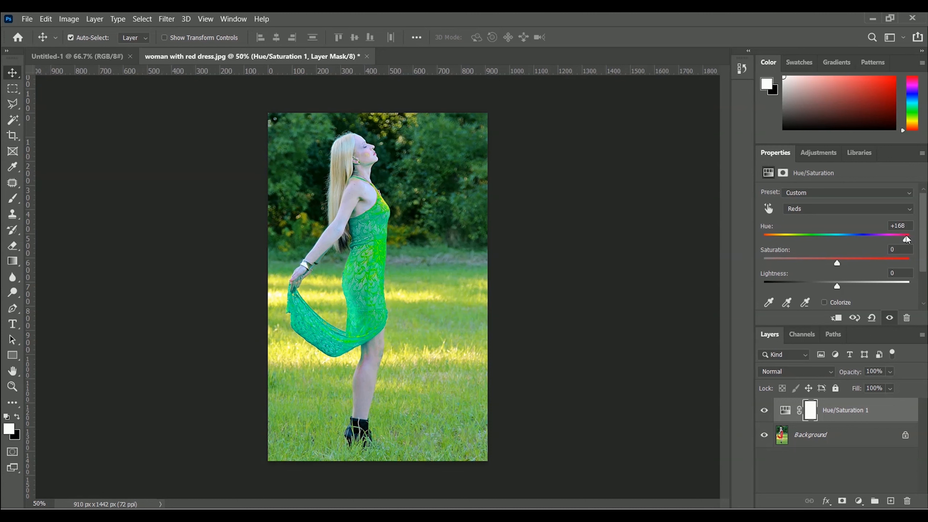
{"action": "left_click_drag", "start_coordinate": [899, 238], "coordinate": [867, 247]}
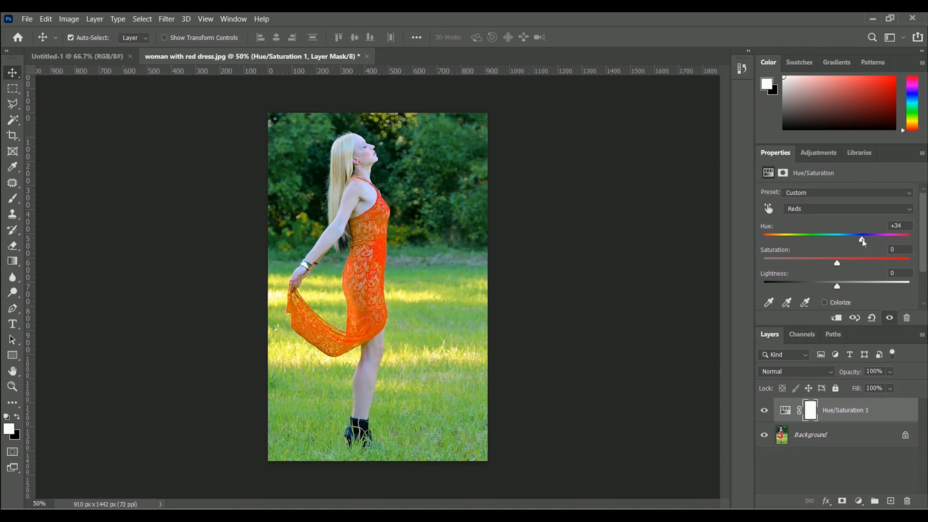
{"action": "left_click_drag", "start_coordinate": [860, 241], "coordinate": [798, 248]}
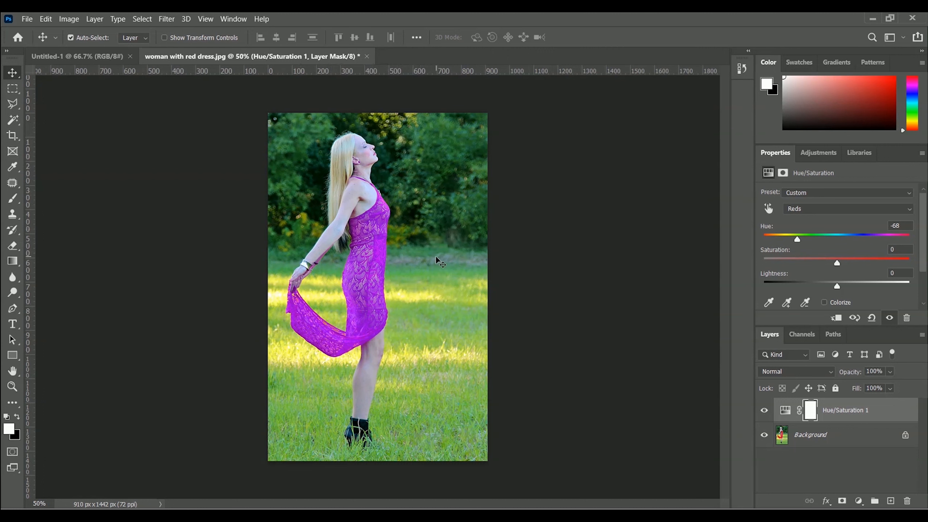
{"action": "left_click", "coordinate": [810, 210]}
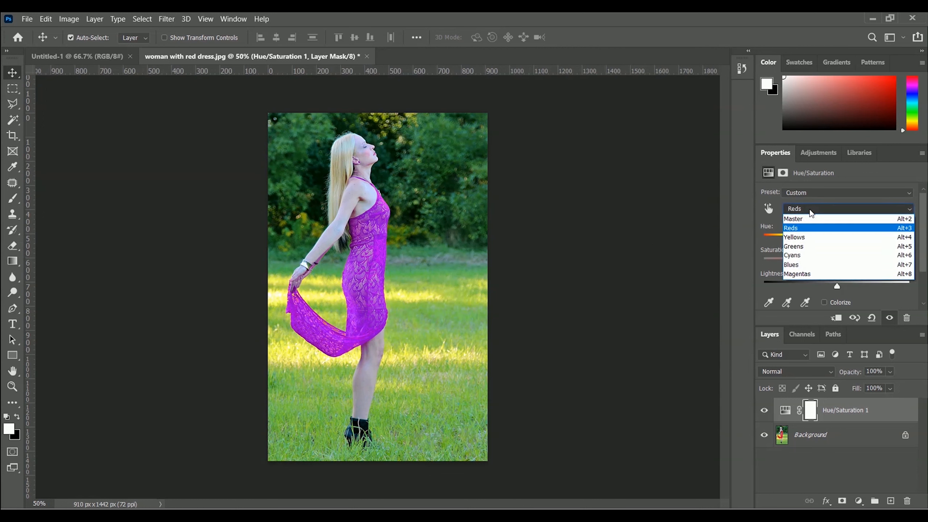
{"action": "left_click", "coordinate": [664, 239]}
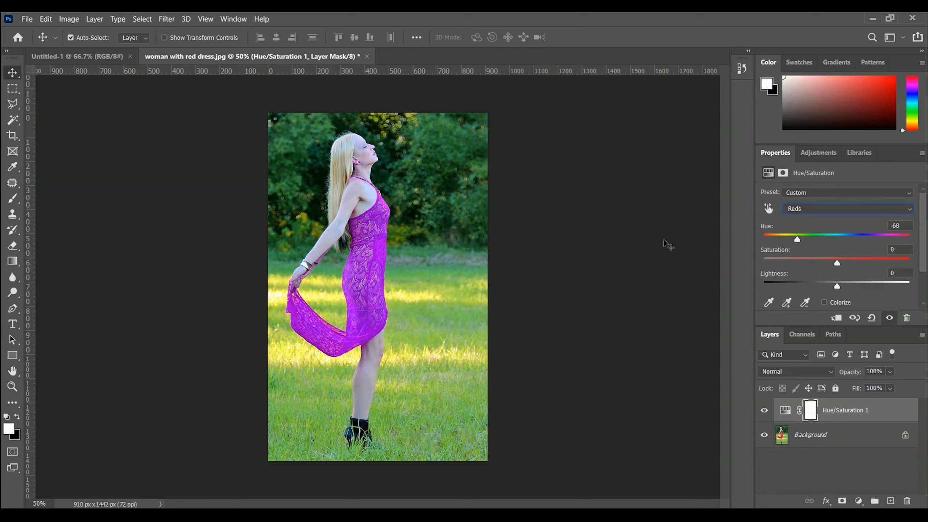